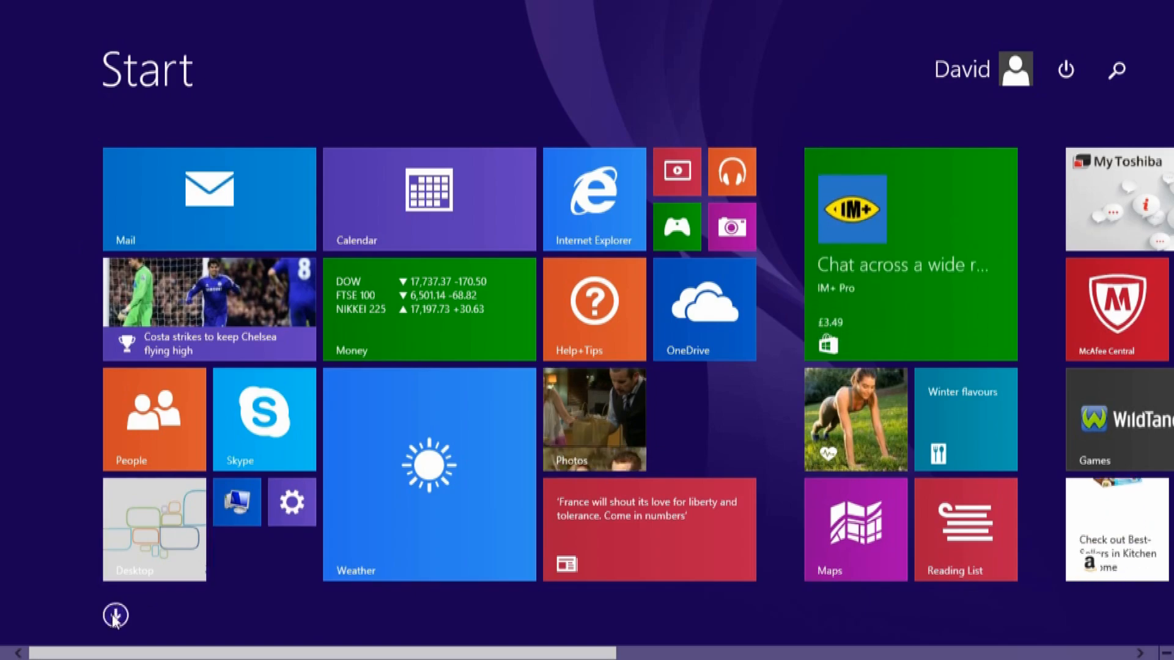
Open the full Apps list from the Start screen and browse the installed apps by name.
left_click(115, 615)
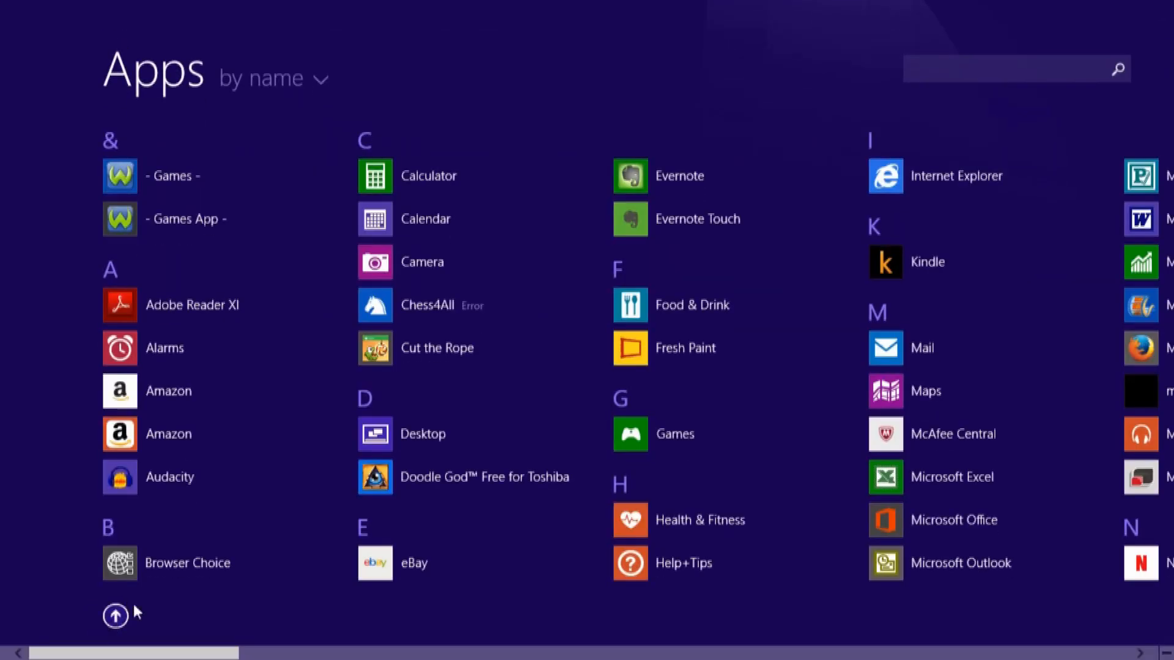
scroll(1140, 330, "down", 10)
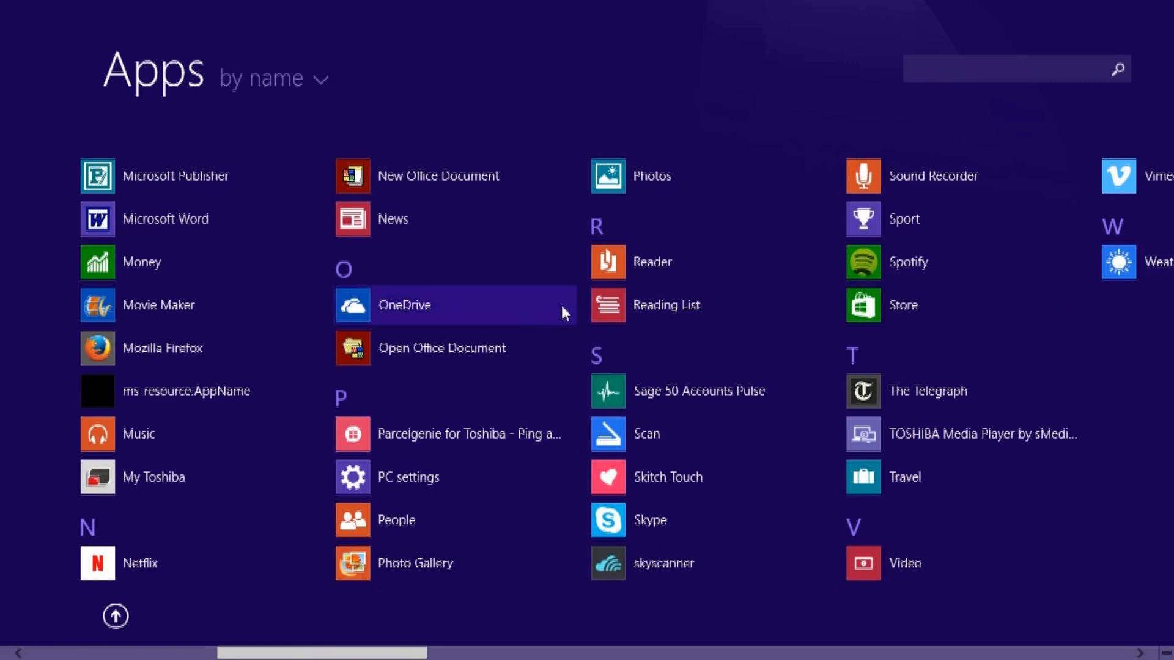
mouse_move(8, 653)
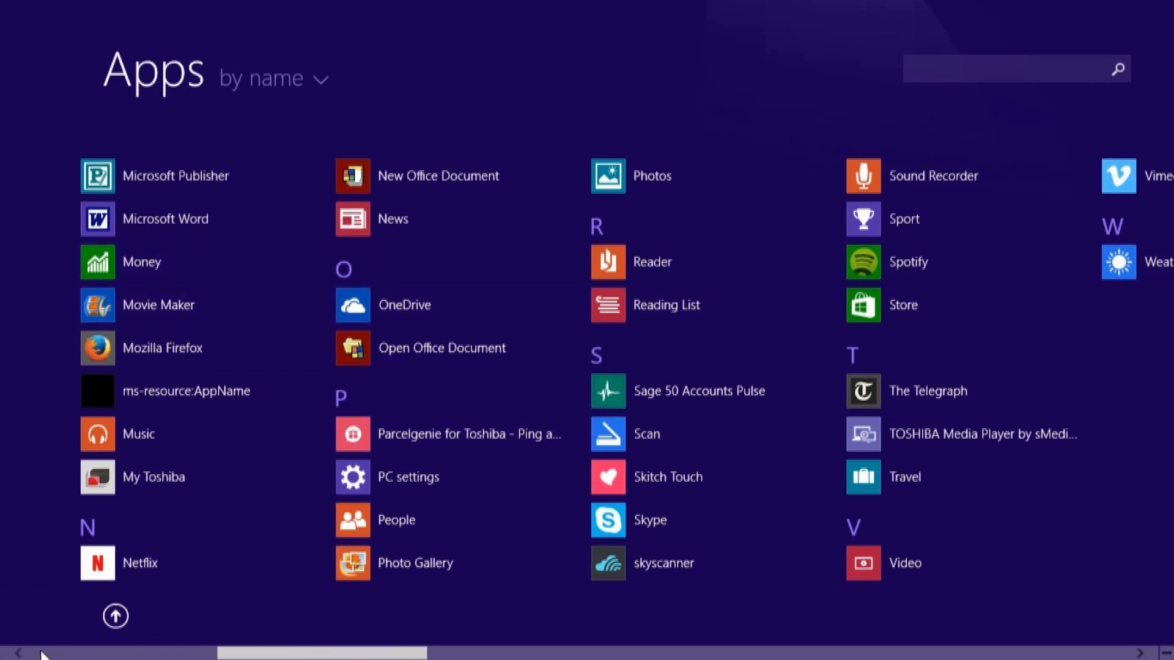
left_click_drag(279, 653, 65, 659)
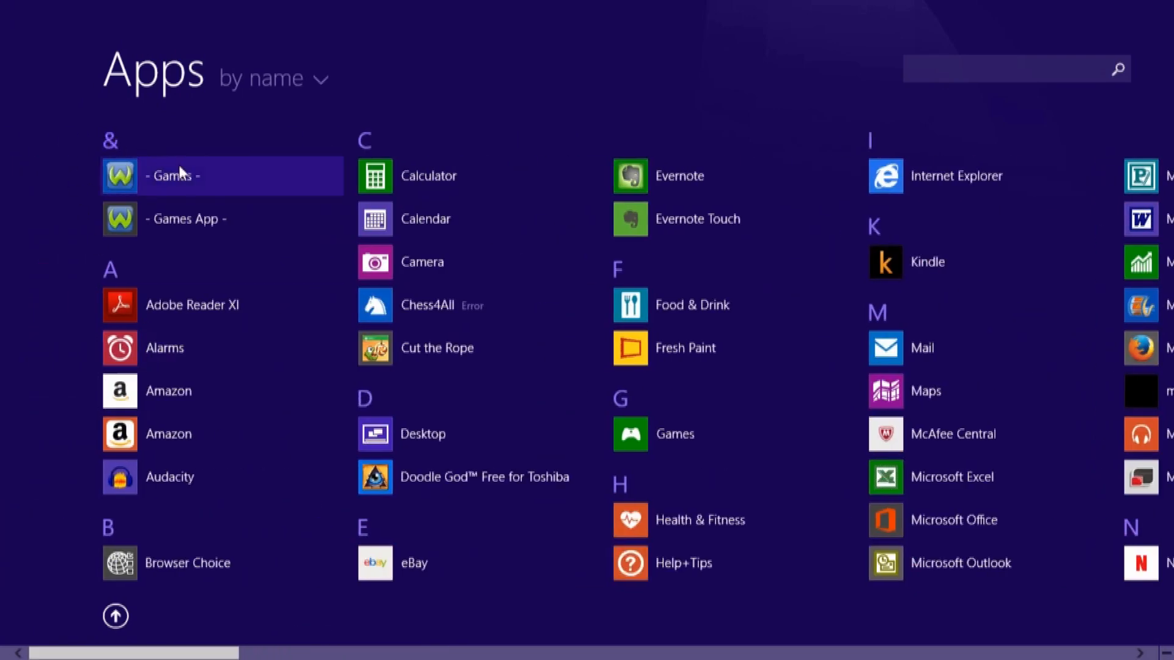
Switch from the Apps list to the desktop and open its start menu.
left_click(116, 616)
left_click(140, 508)
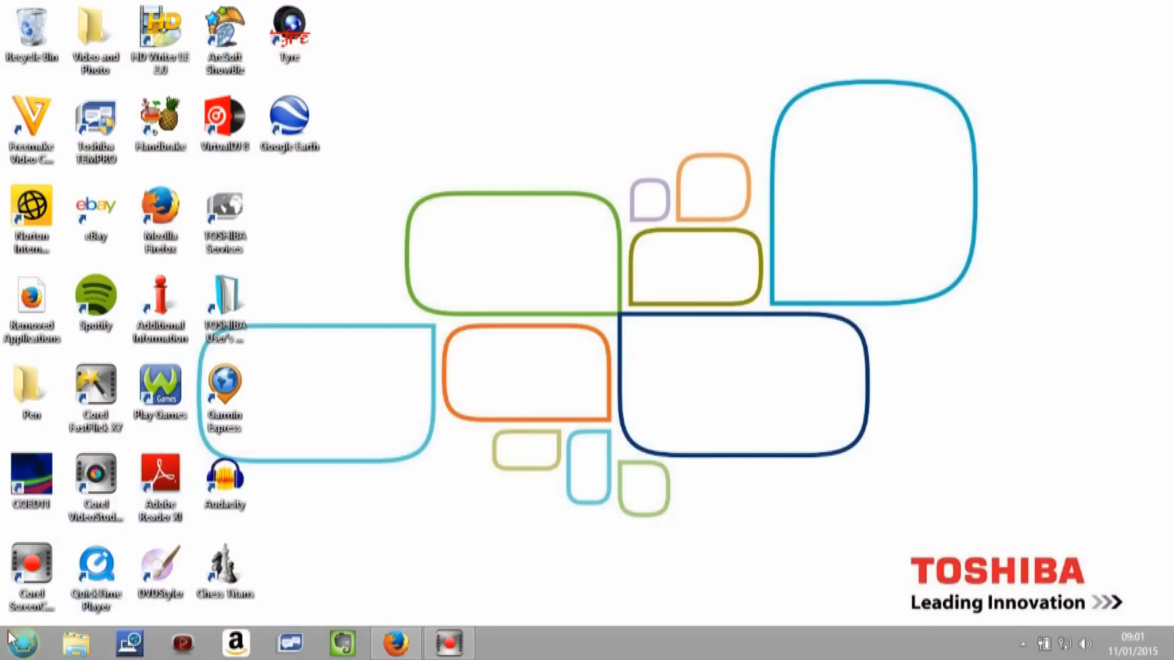
left_click(20, 648)
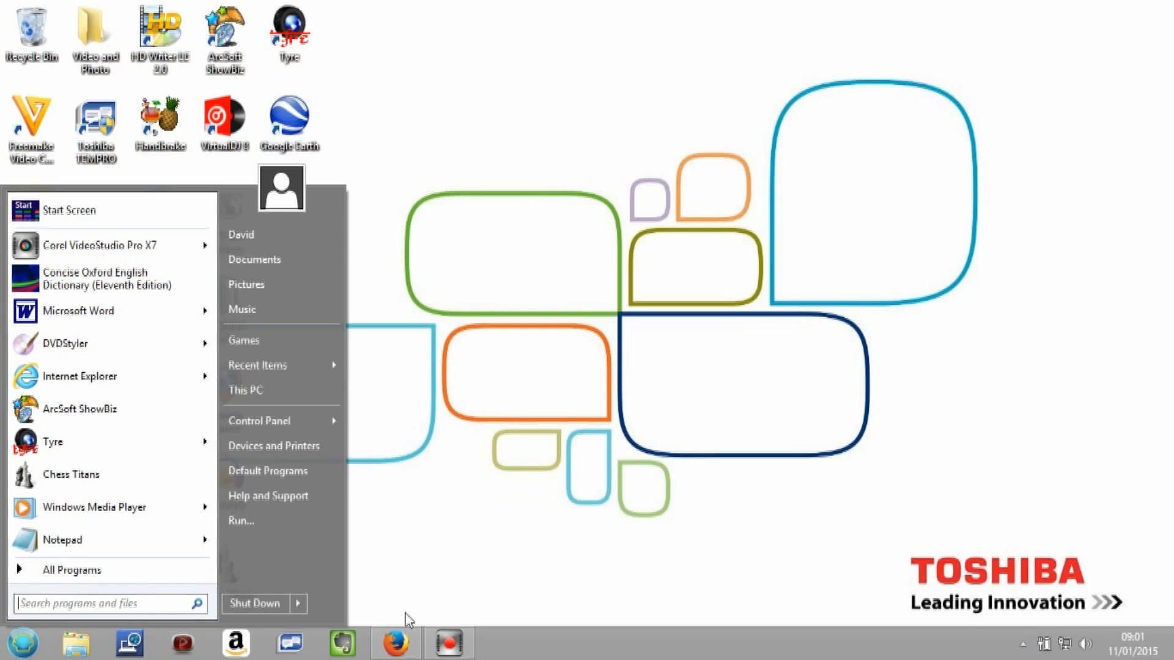
Switch to Firefox, open the CNET Download.com result for Classic Shell and save ClassicShellSetup_4_2_0.exe in the Downloads folder.
mouse_move(400, 647)
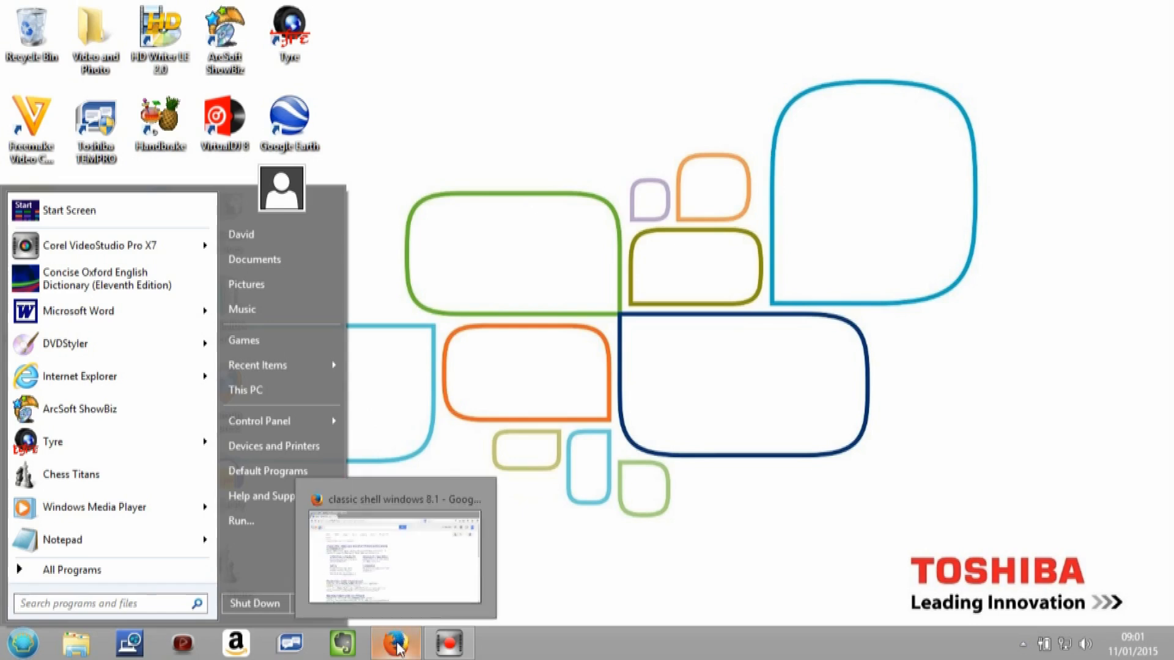
left_click(399, 646)
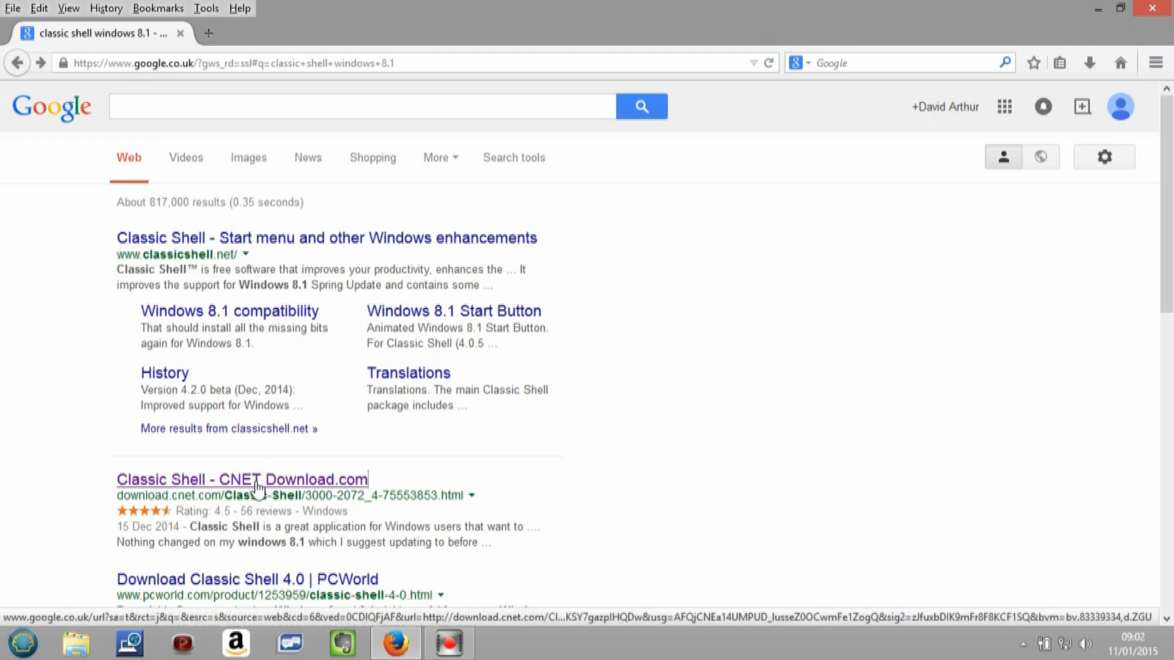
left_click(192, 486)
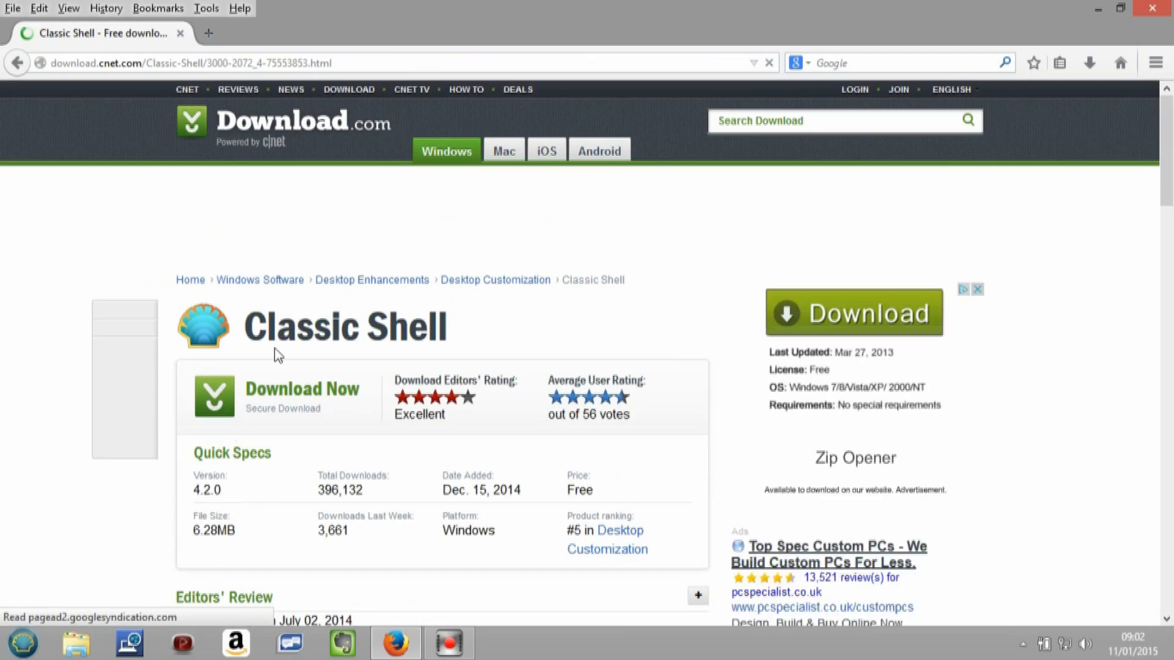
left_click(269, 396)
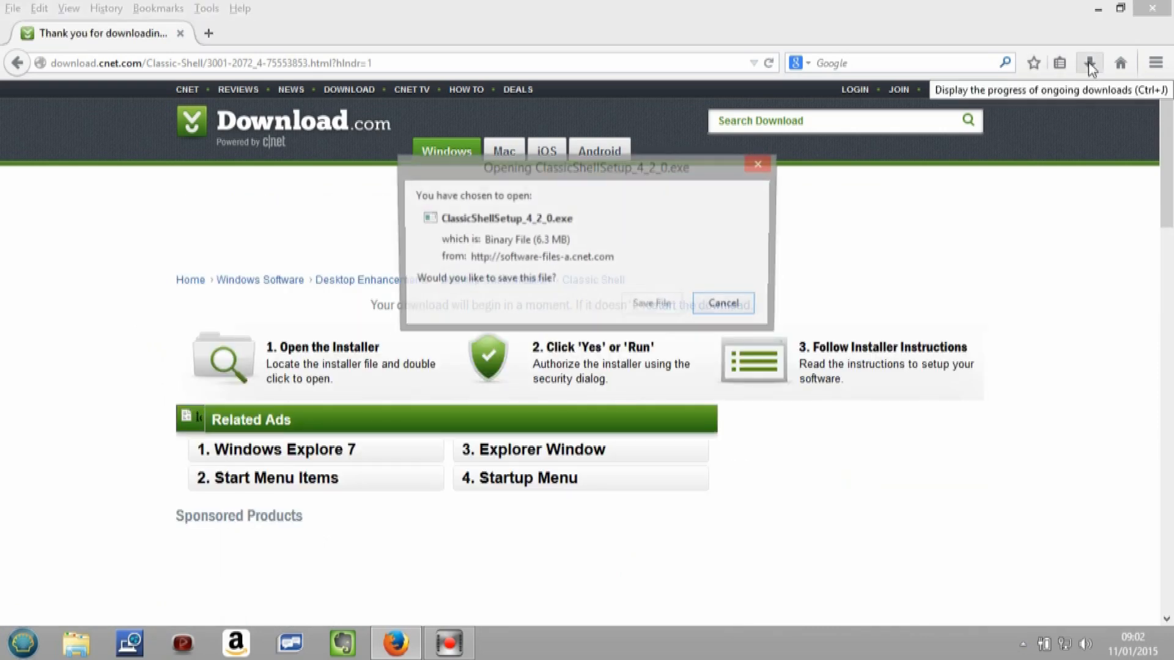
left_click(644, 311)
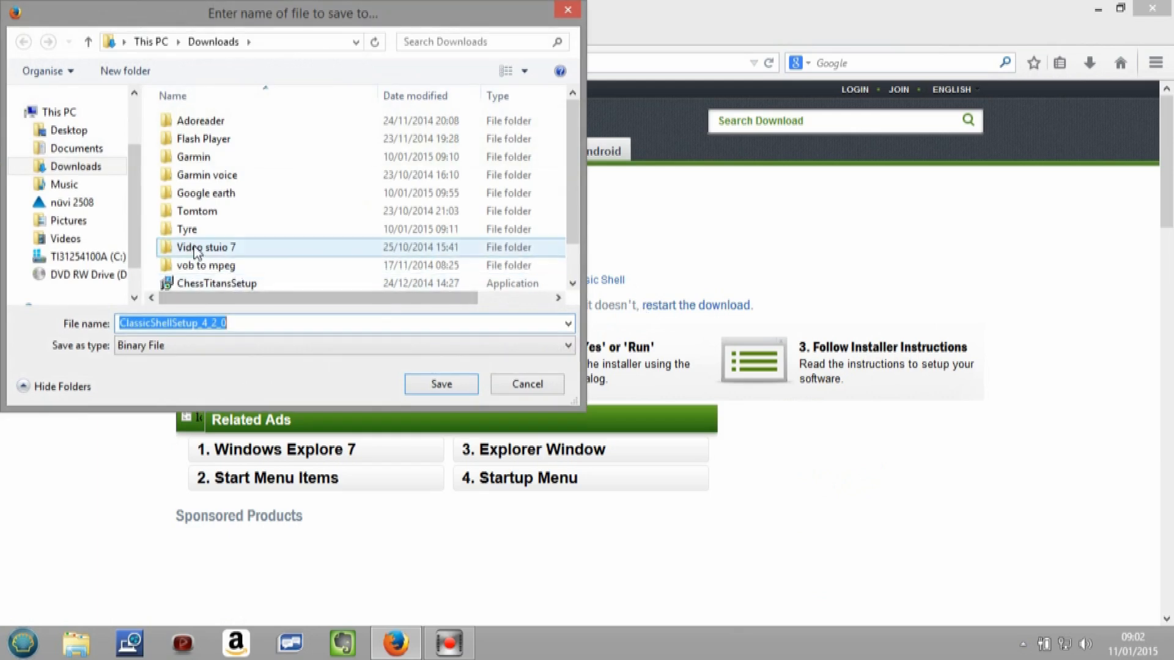
left_click(439, 382)
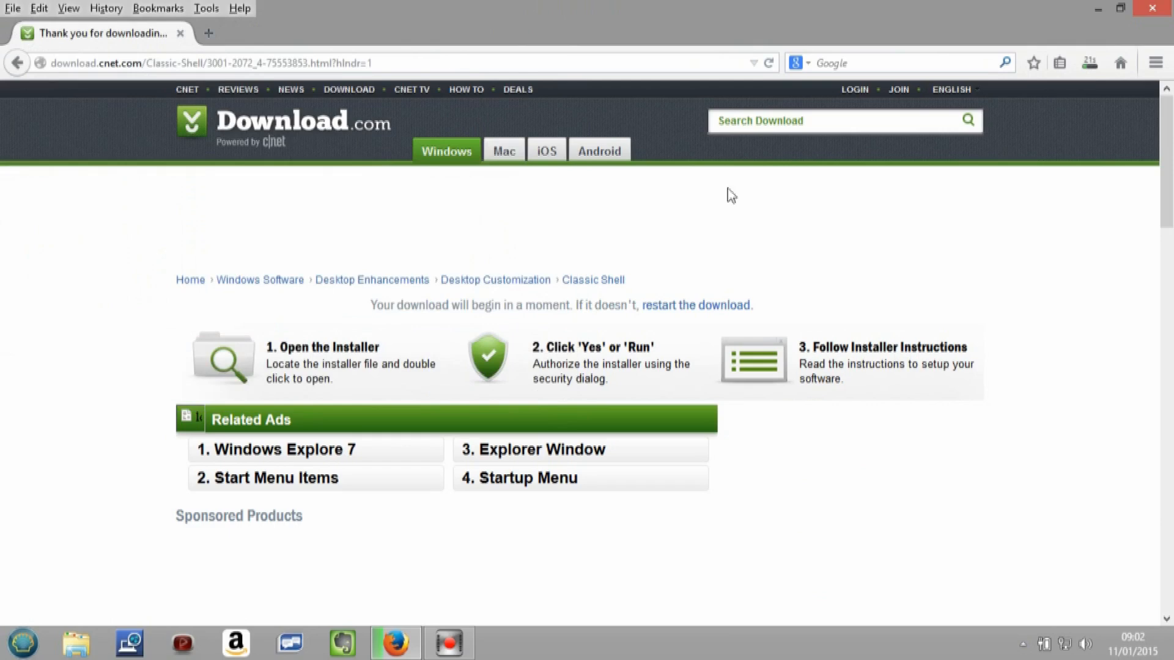
Launch the downloaded ClassicShellSetup_4_2_0.exe installer from the browser's downloads.
left_click(1090, 61)
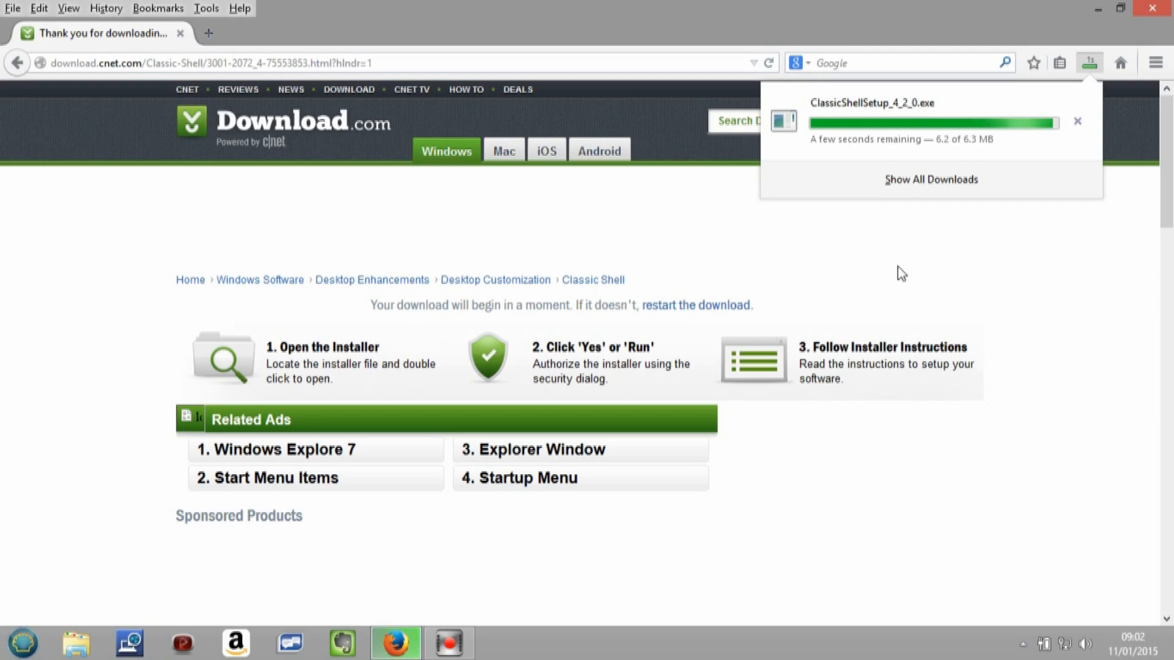
left_click(879, 110)
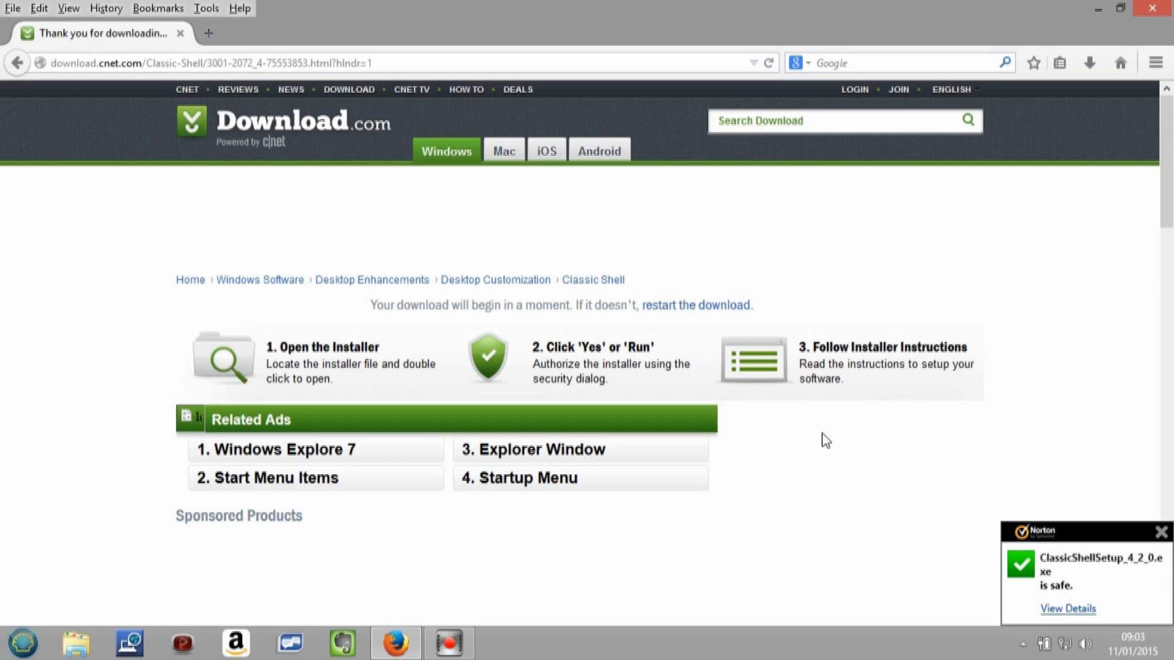
left_click(699, 384)
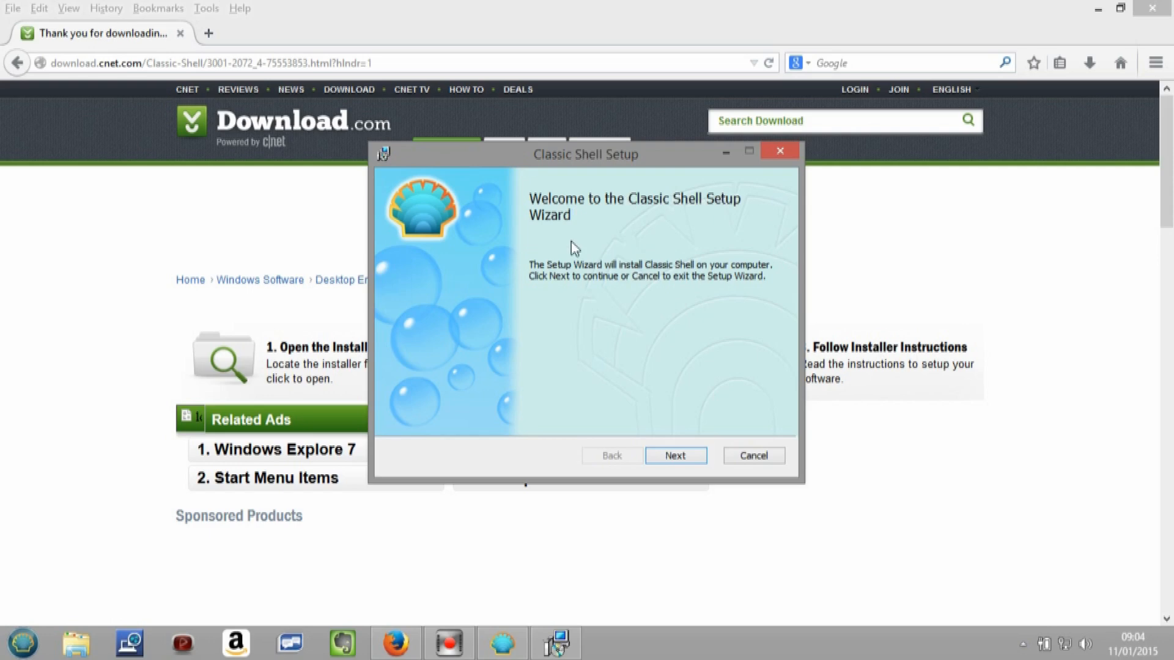
Accept the Classic Shell license agreement and install it with the default features and location.
left_click(675, 456)
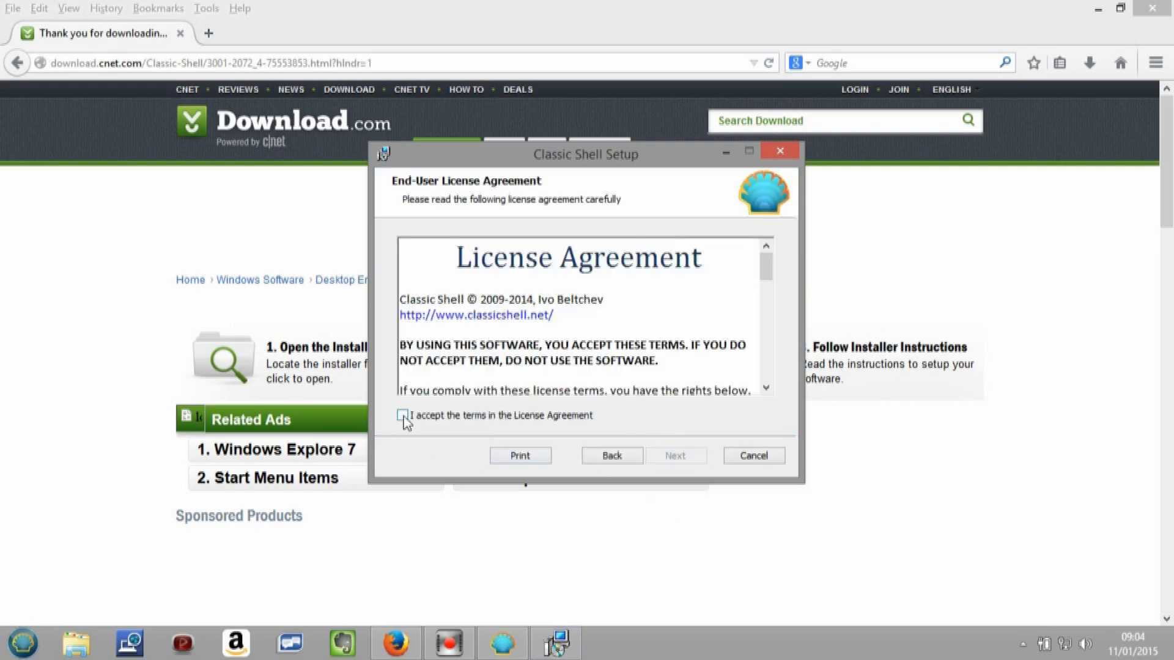
left_click(403, 417)
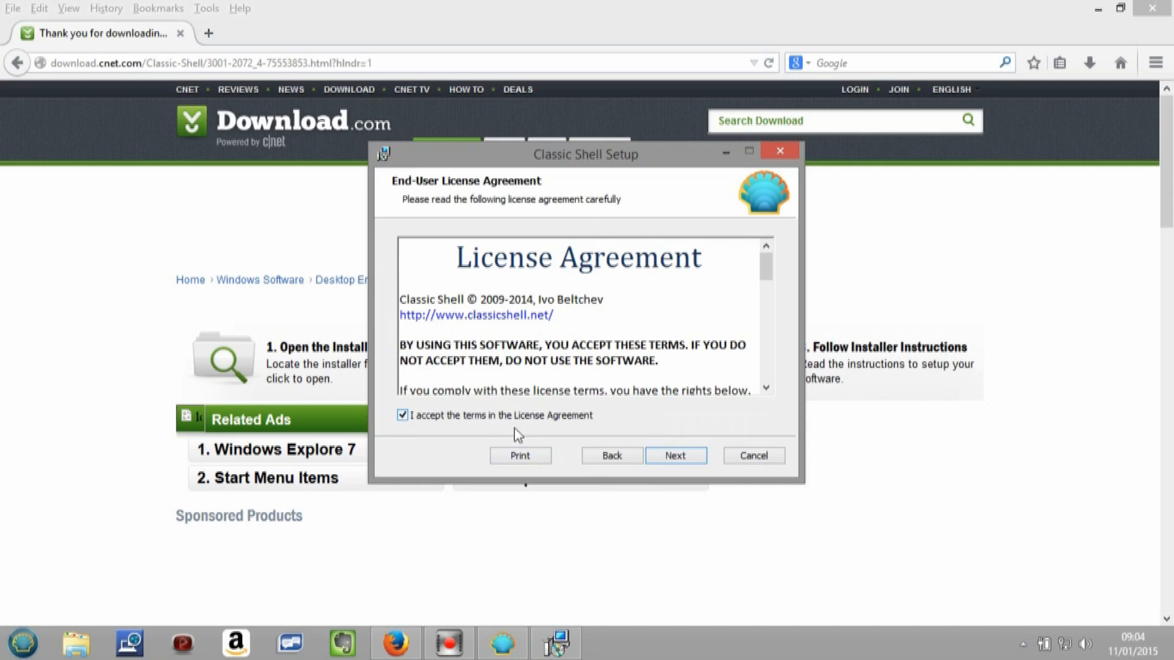
left_click(671, 457)
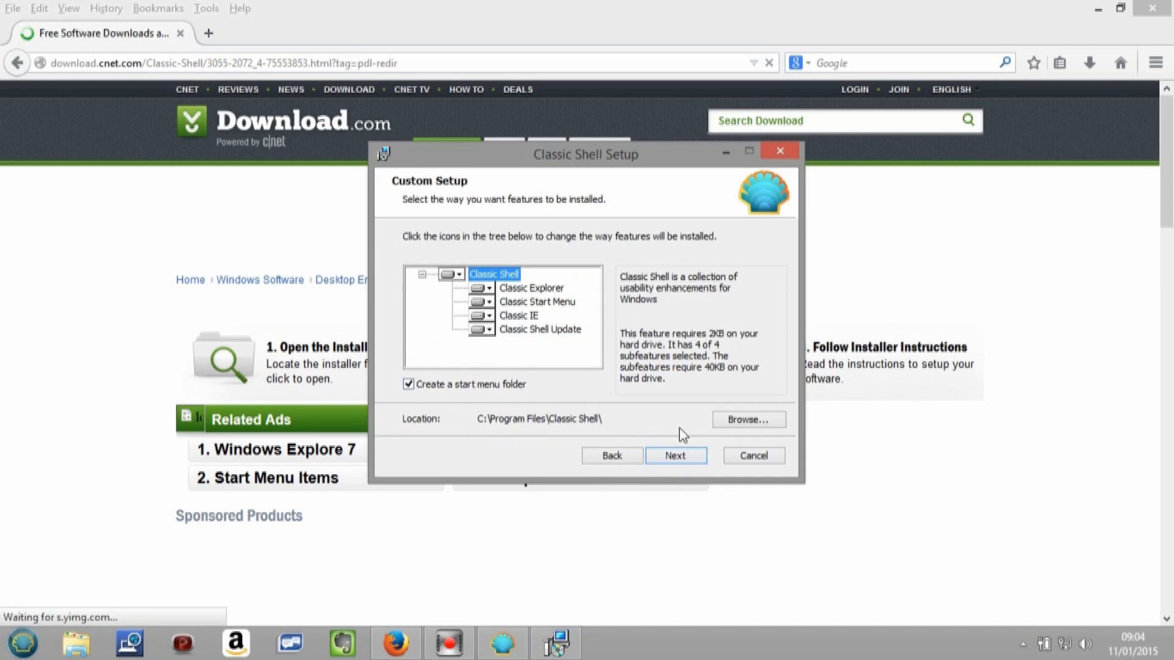
left_click(672, 457)
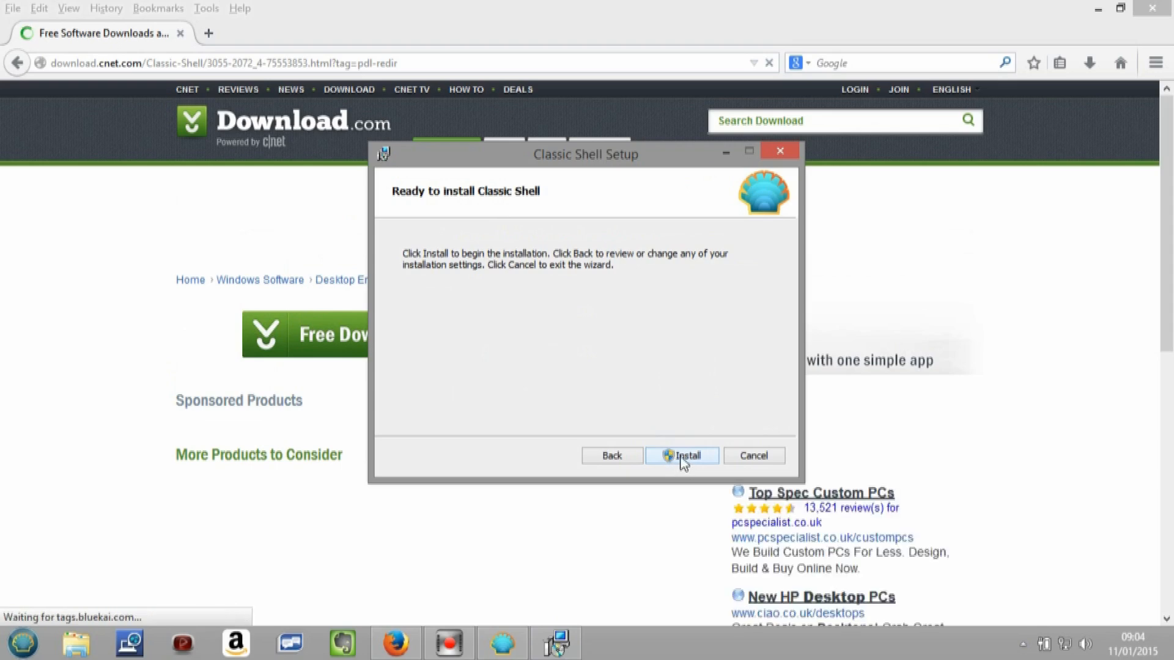
left_click(680, 457)
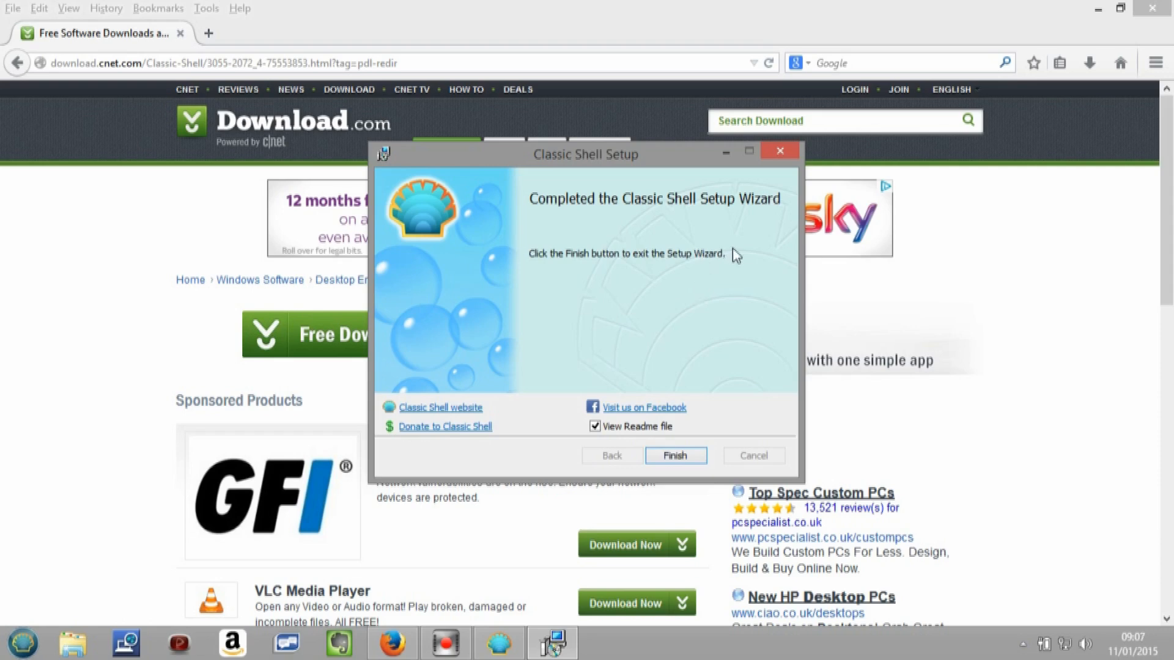
Finish the Classic Shell setup wizard, then close the readme document and the remaining setup message.
left_click(672, 456)
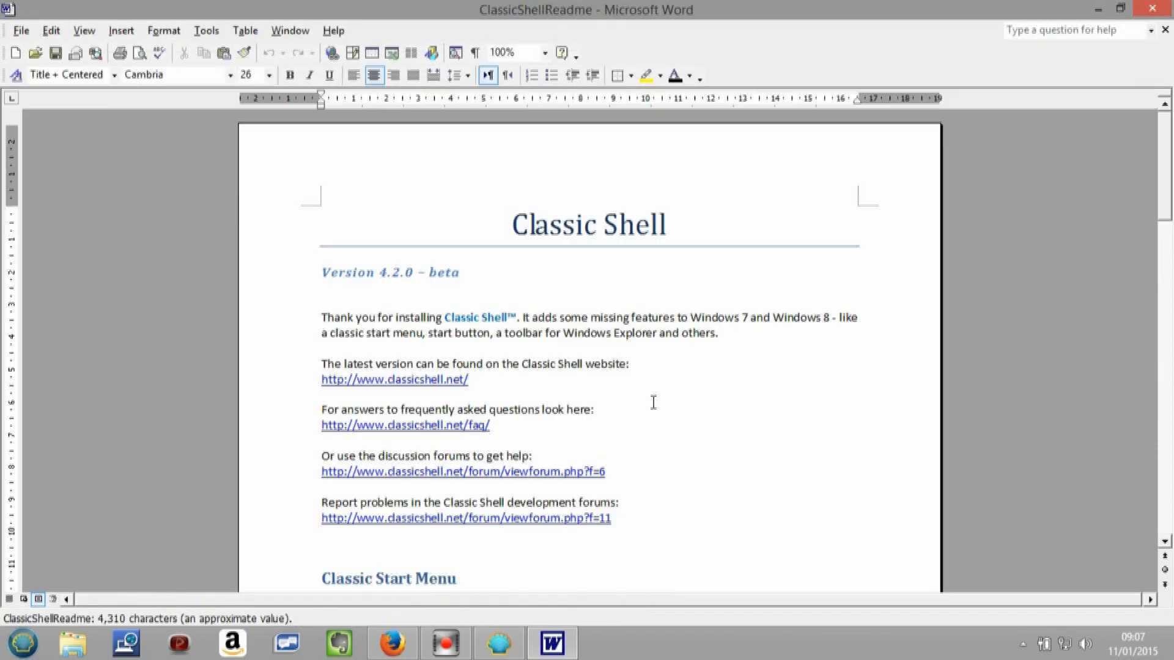
left_click(1153, 9)
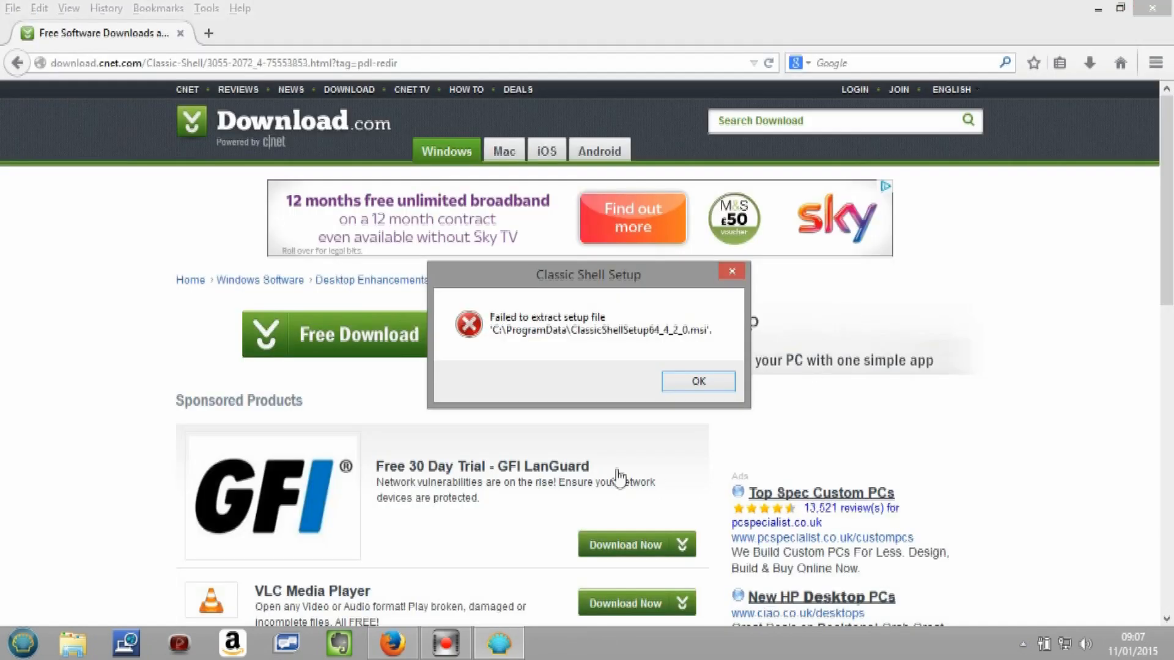
left_click(693, 384)
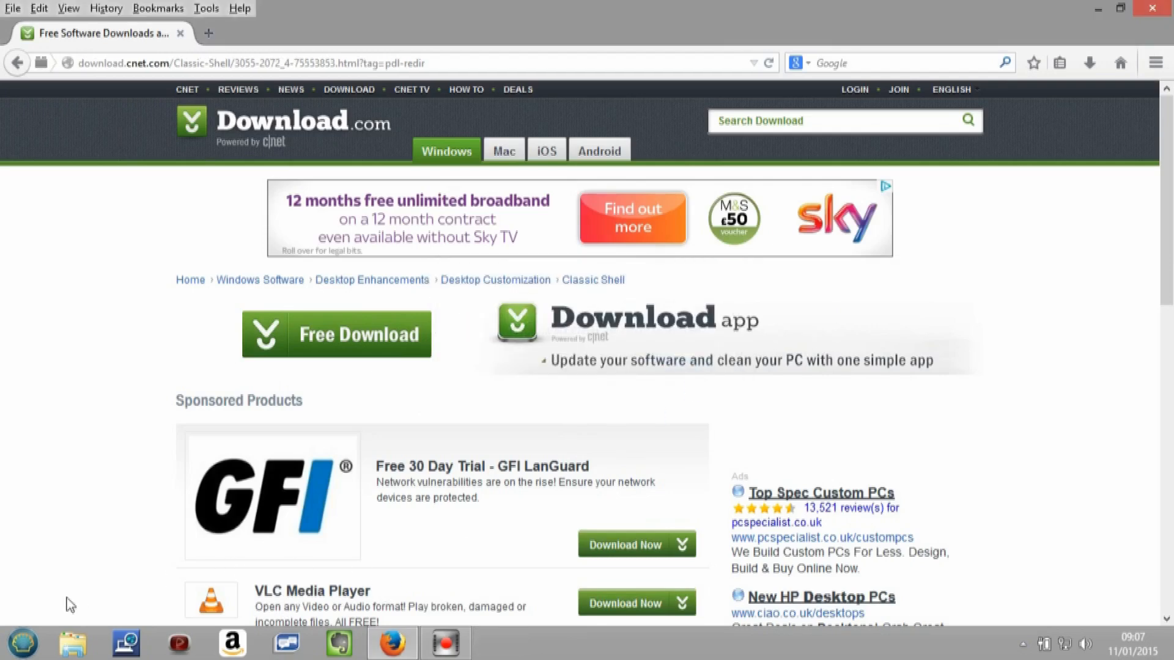
Open Classic Start Menu Settings from the Classic Shell program folder in the start menu.
left_click(24, 642)
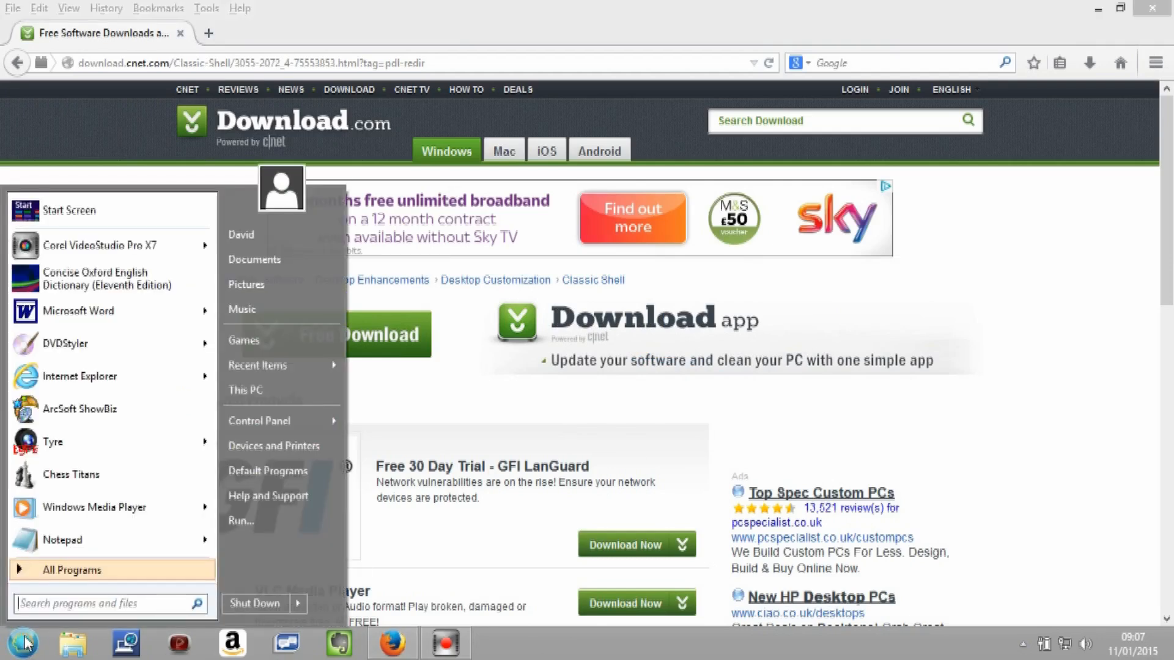
left_click(72, 570)
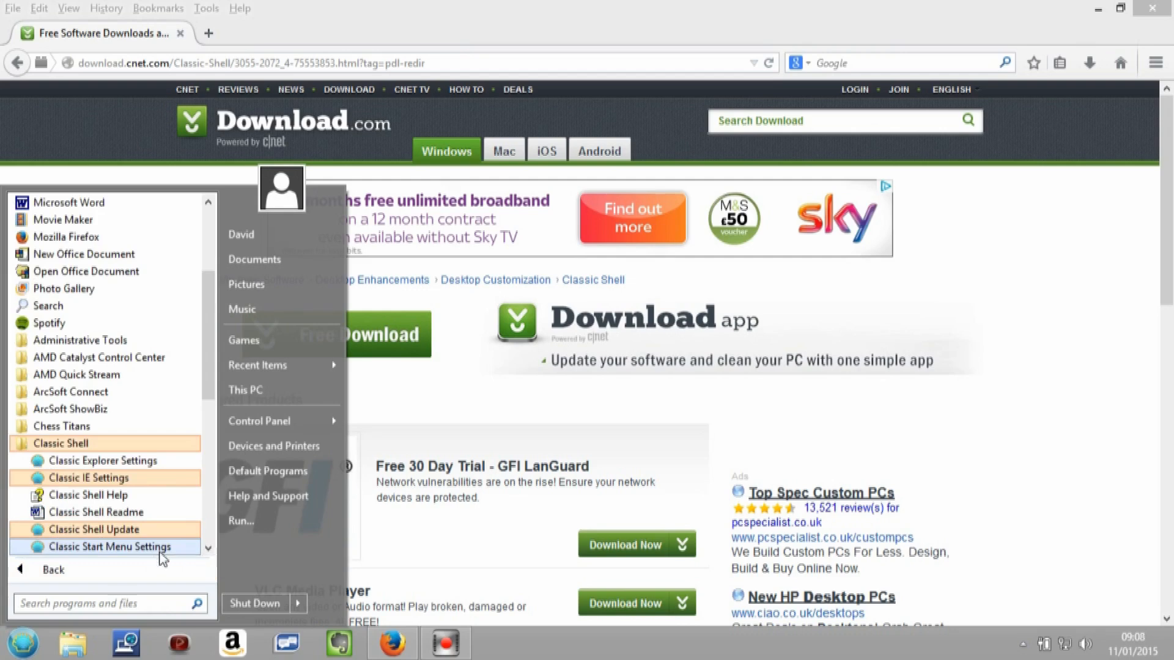
left_click(162, 550)
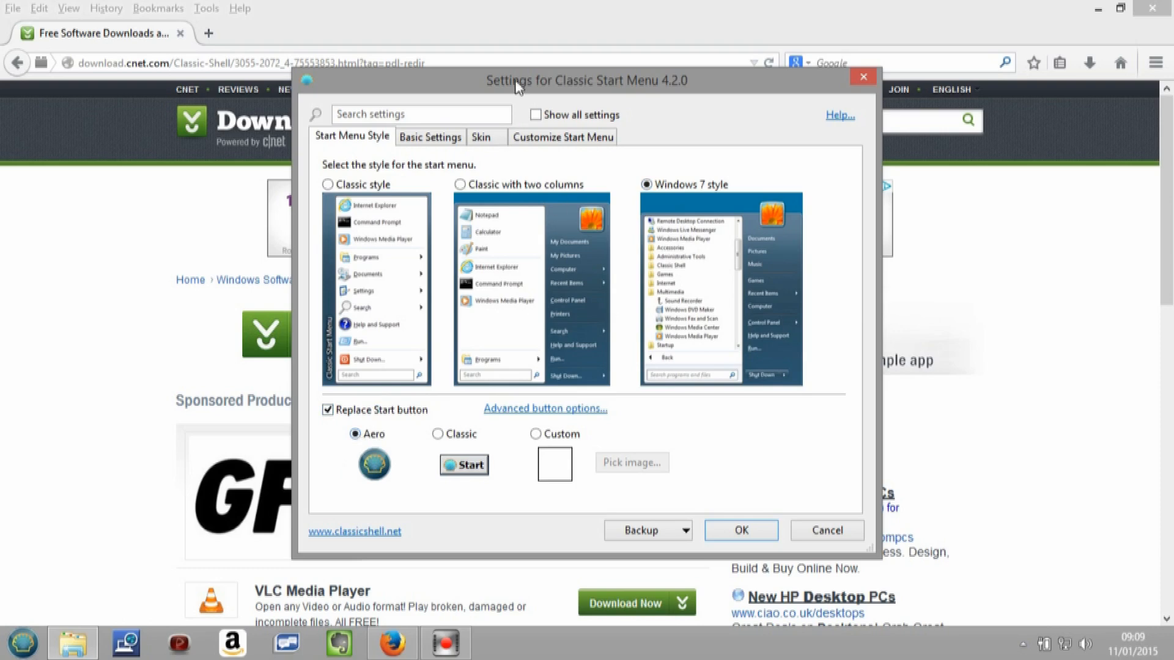
Review the Basic Settings for the start menu, from the opening actions through the shutdown command to Skip Metro screen.
left_click(438, 140)
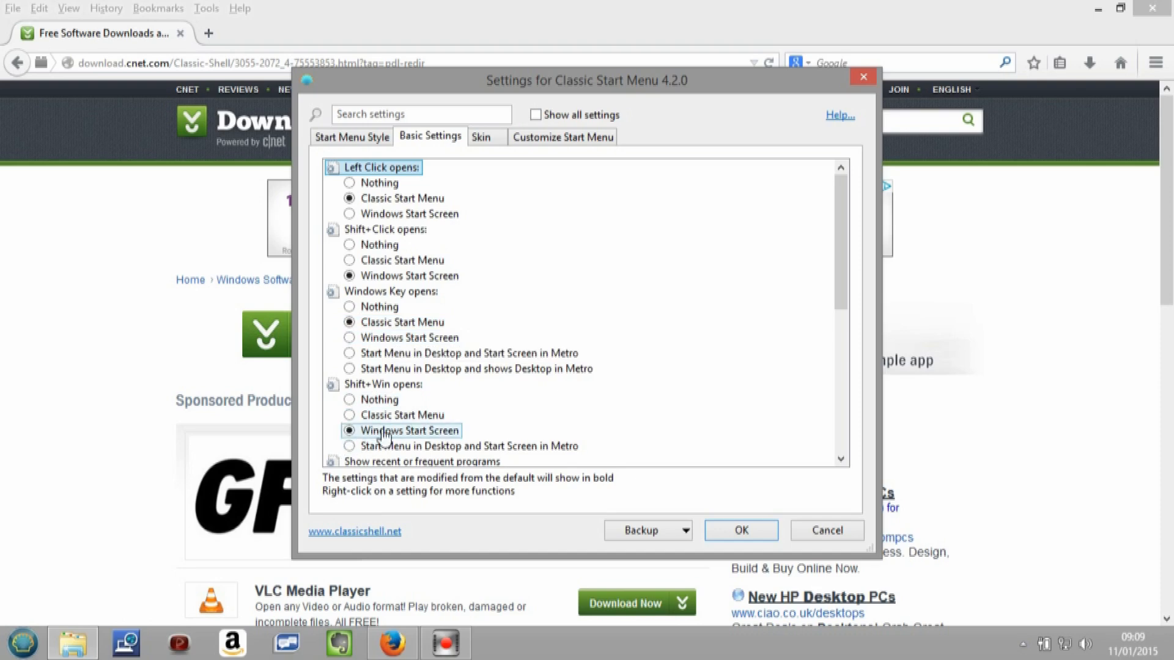
scroll(384, 435, "down", 3)
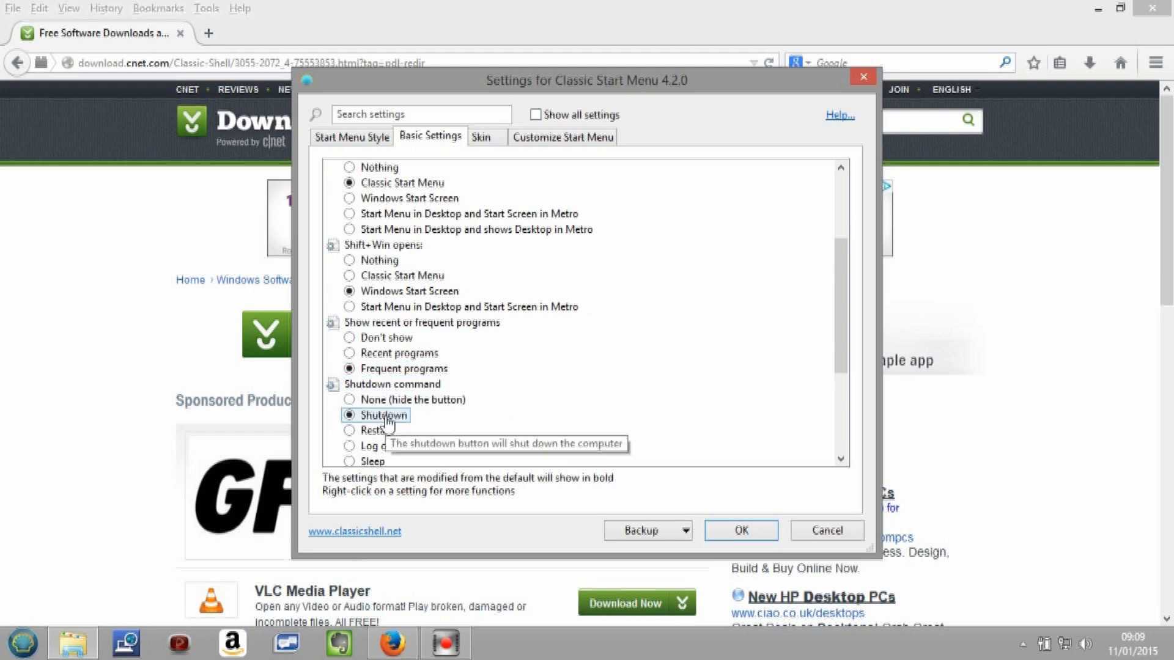
scroll(386, 421, "down", 2)
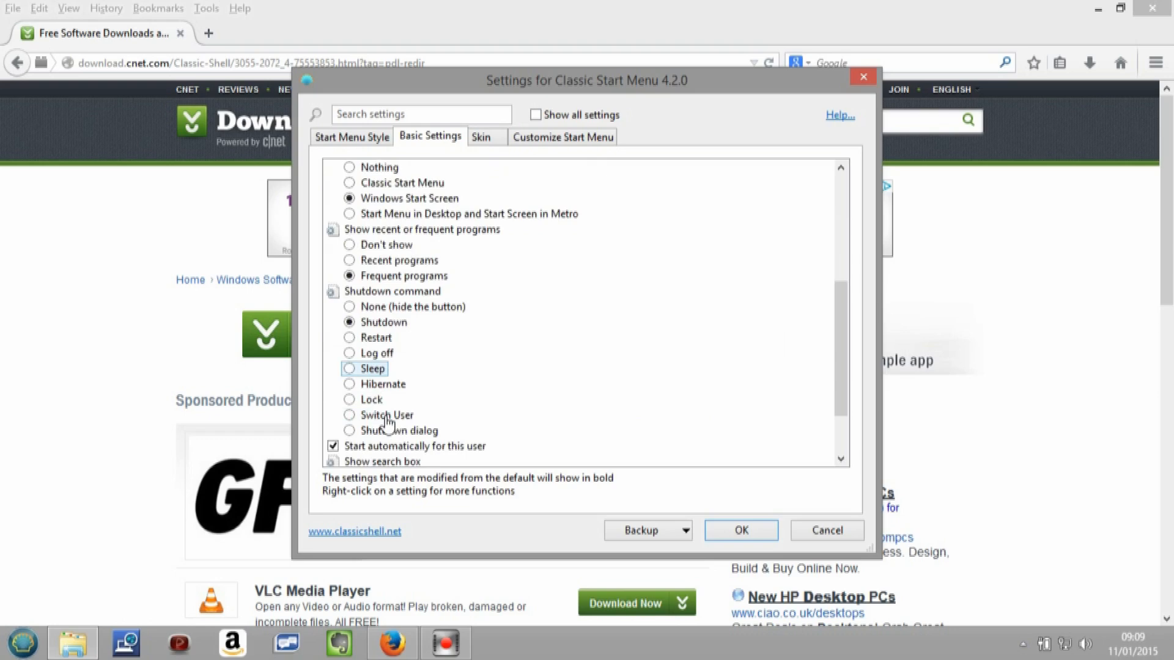
scroll(386, 421, "down", 1)
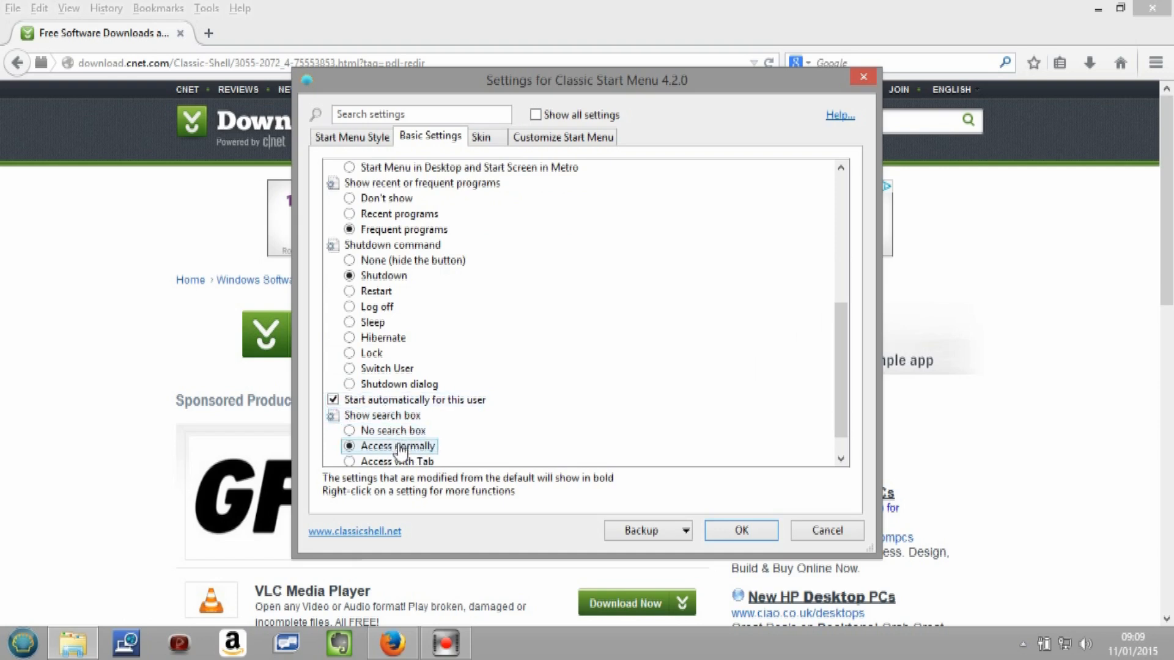
scroll(401, 452, "down", 1)
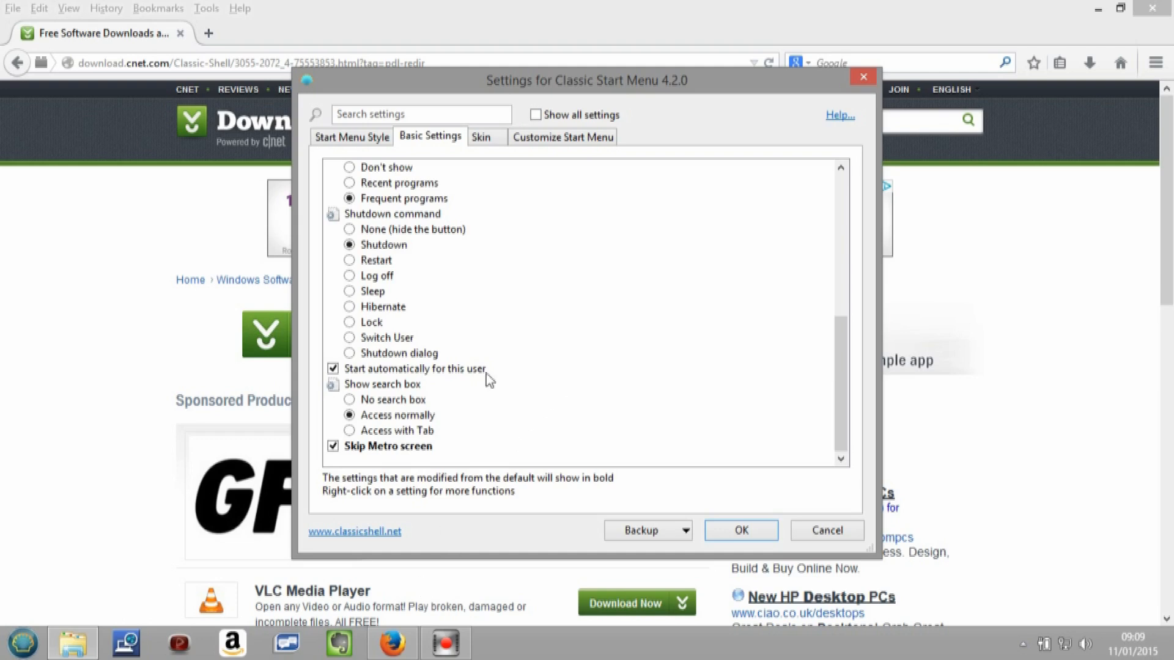
Review the skin options and the list of customizable start menu items.
left_click(482, 138)
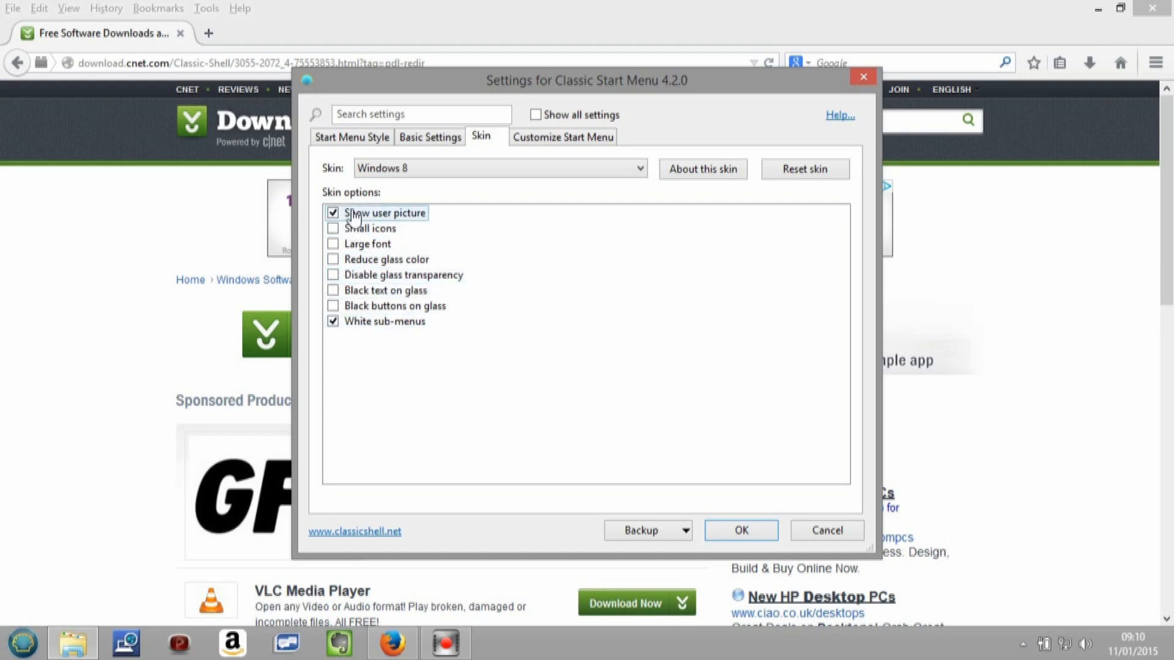
left_click(544, 138)
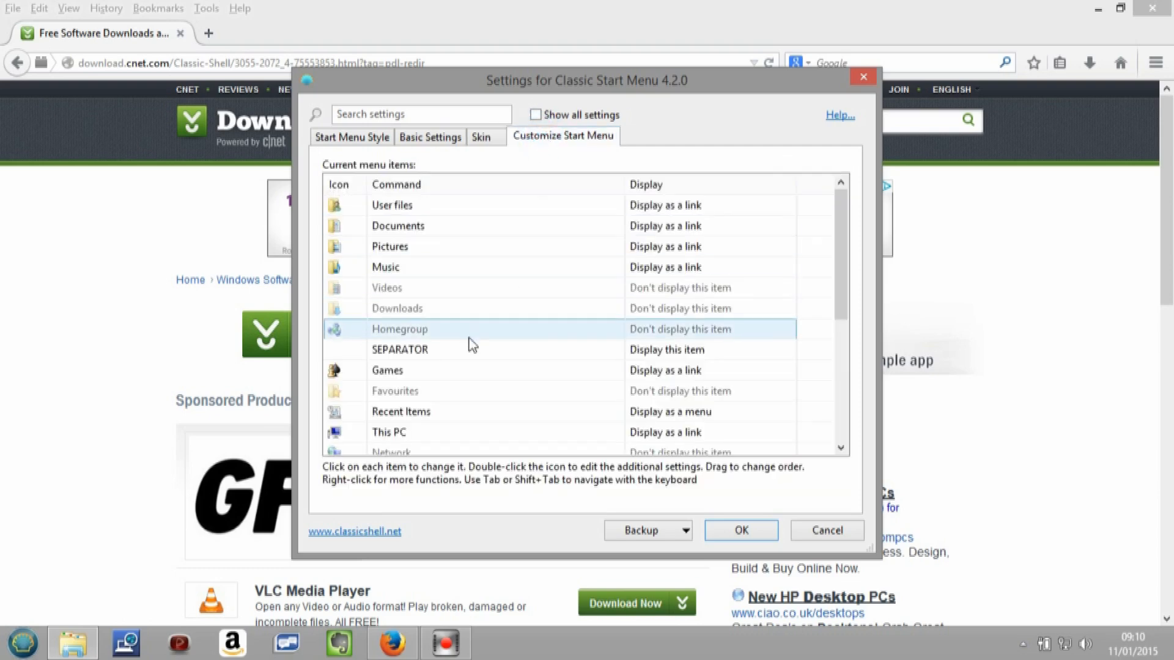
scroll(471, 346, "down", 4)
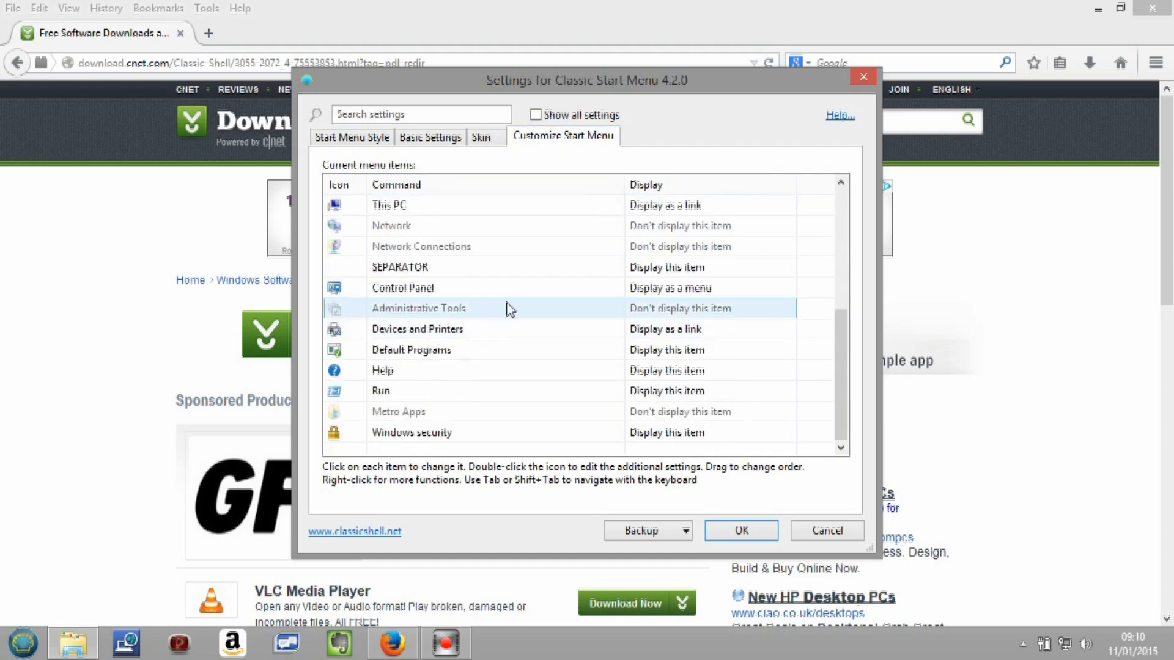
Try the Classic Start button style, switch it back to Aero and apply the start menu settings.
left_click(346, 142)
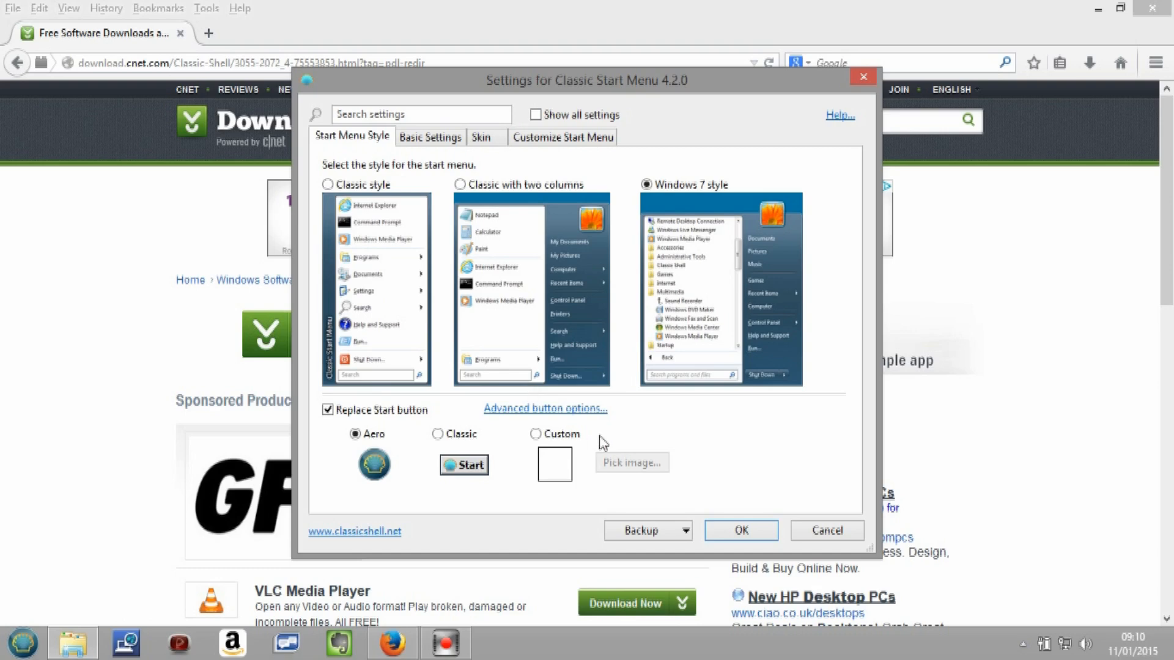
left_click(437, 436)
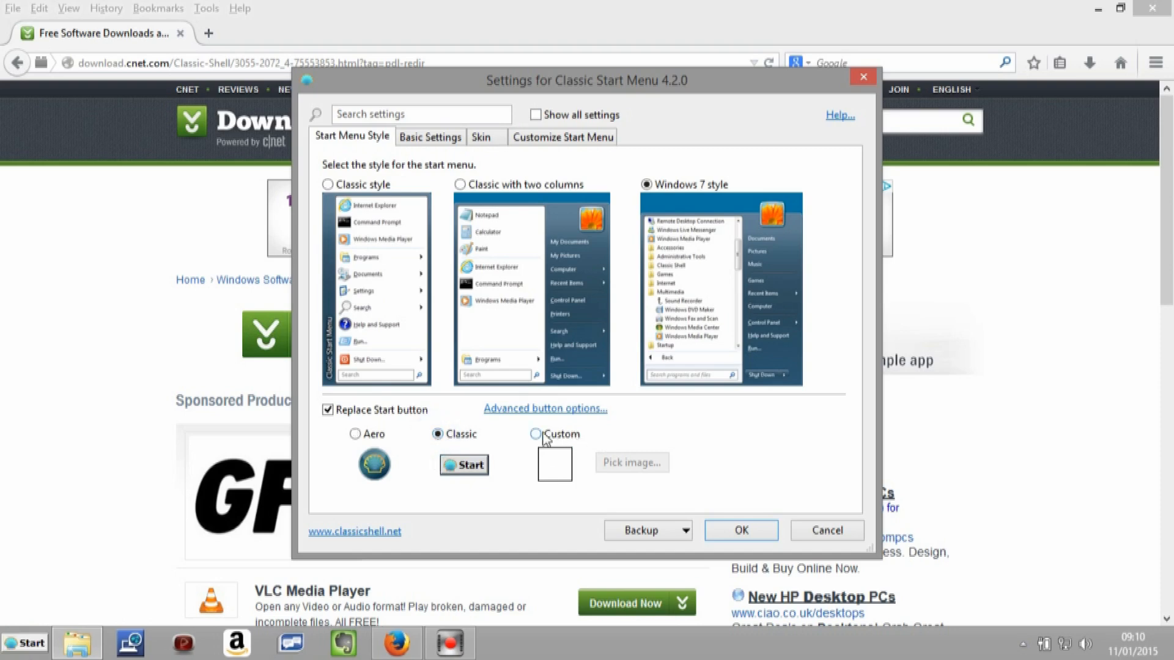
left_click(354, 435)
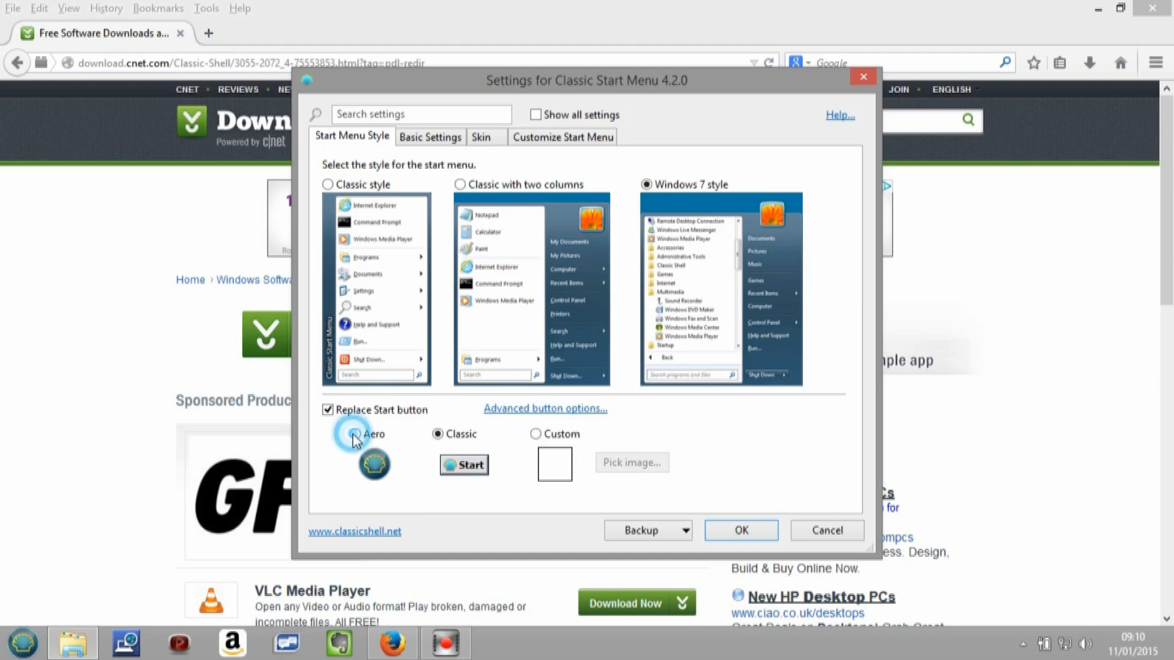
left_click(741, 530)
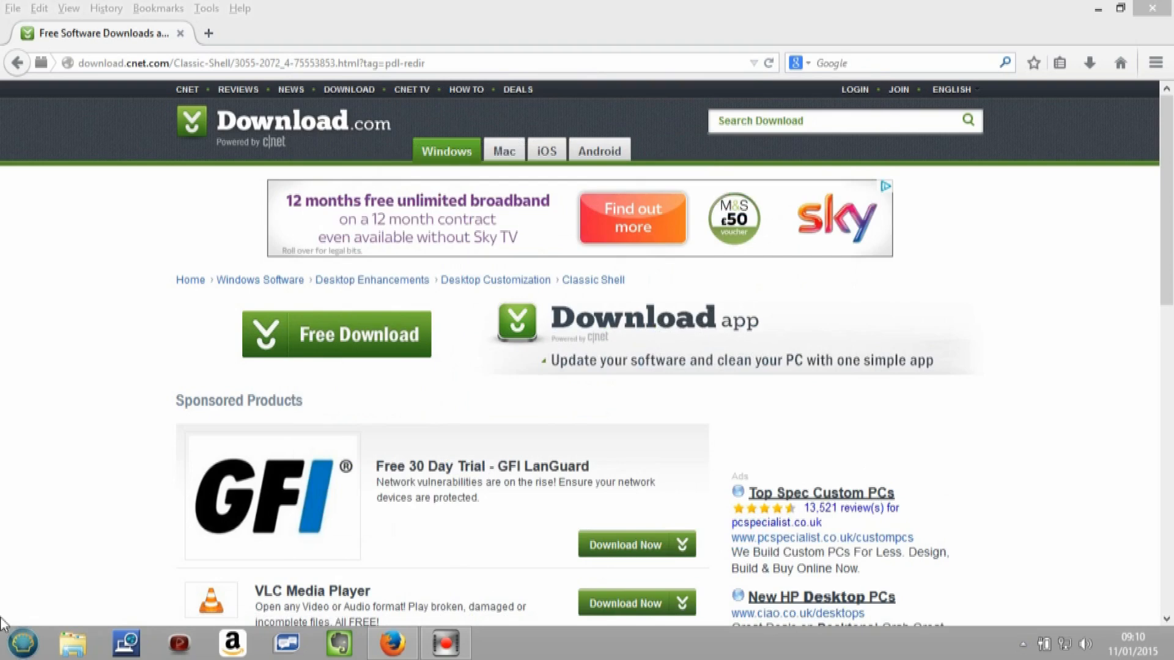
Open the start menu and look through the Control Panel submenu.
left_click(23, 647)
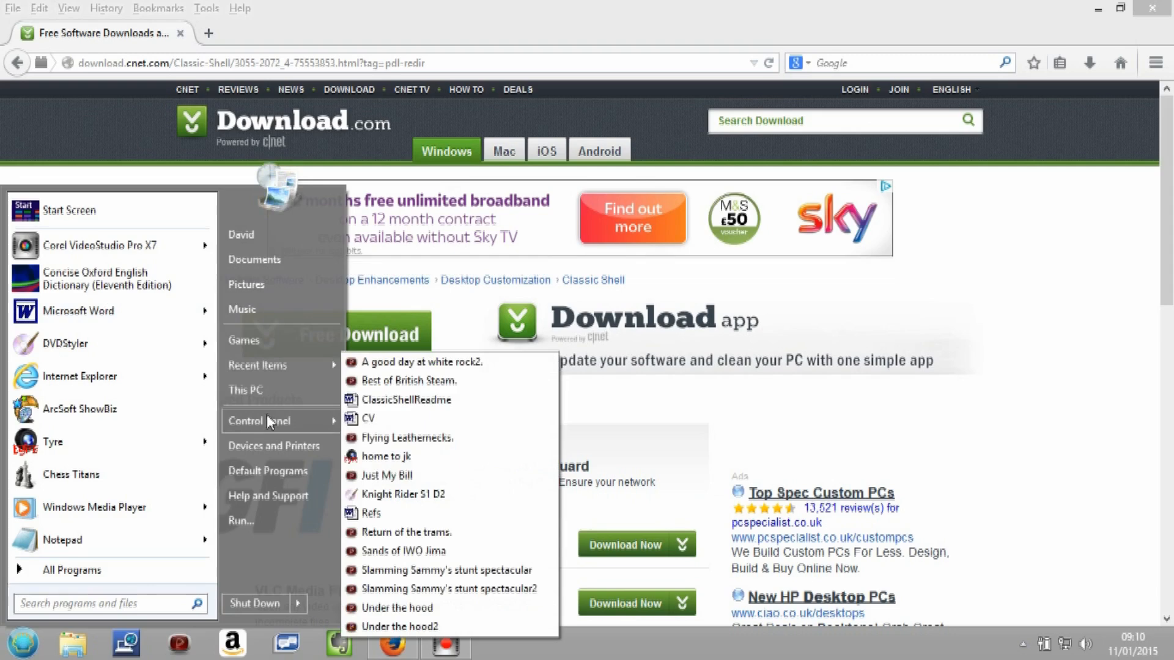
mouse_move(272, 428)
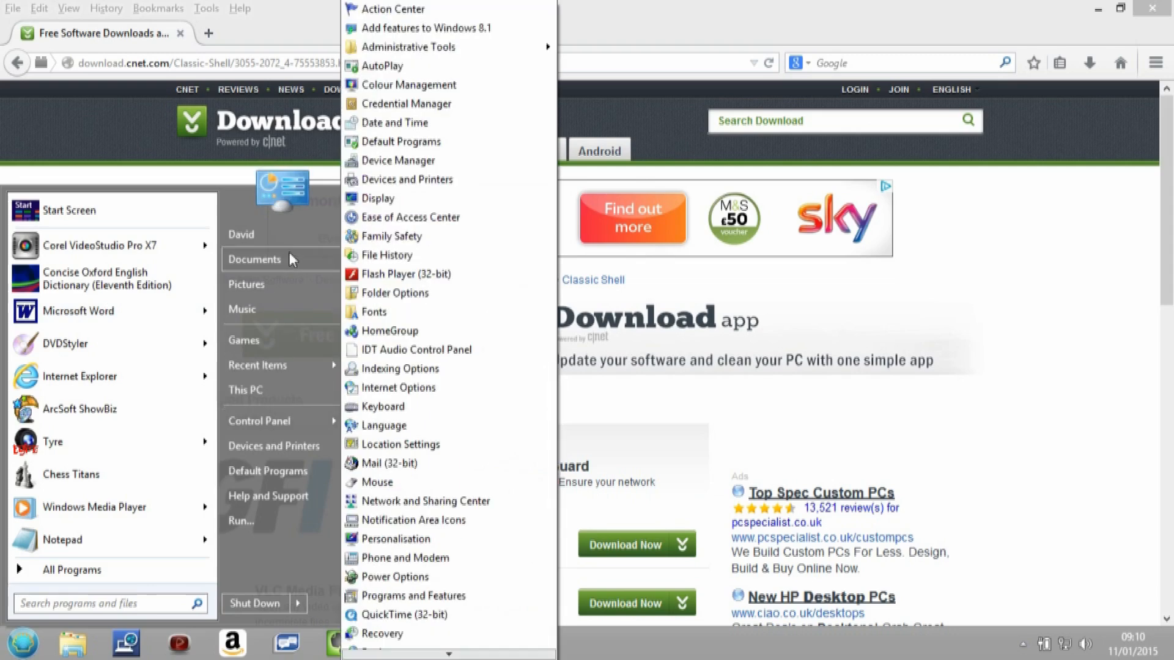